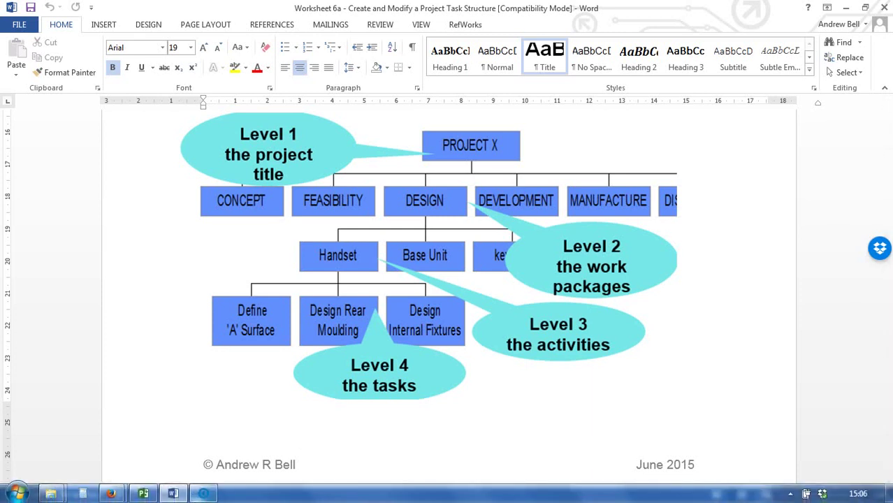
- Switch to Project Professional and examine the task list from Project Title through WORKPACKAGE 1, 2 and 3
left_click(149, 495)
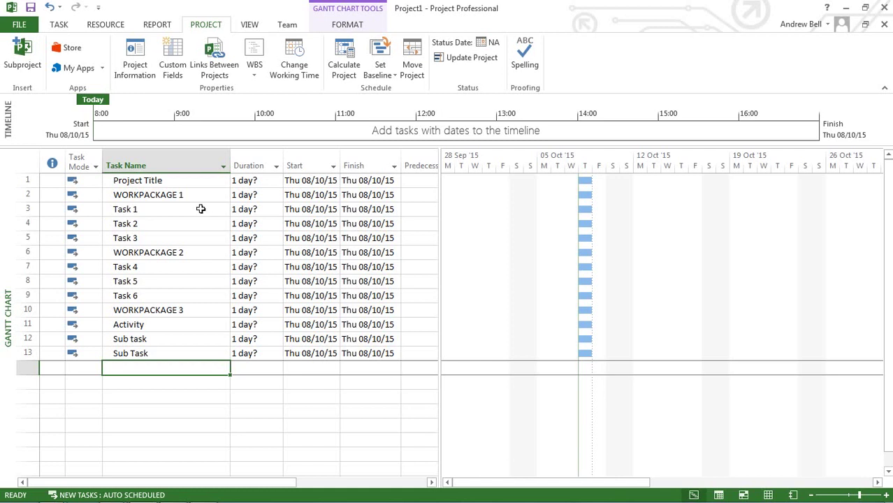
key("ctrl+Up")
left_click_drag(203, 211, 202, 362)
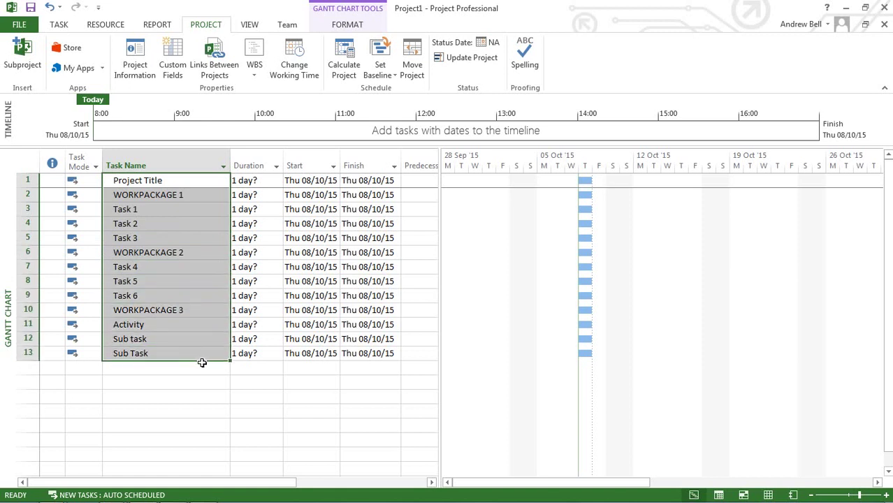
left_click(163, 198)
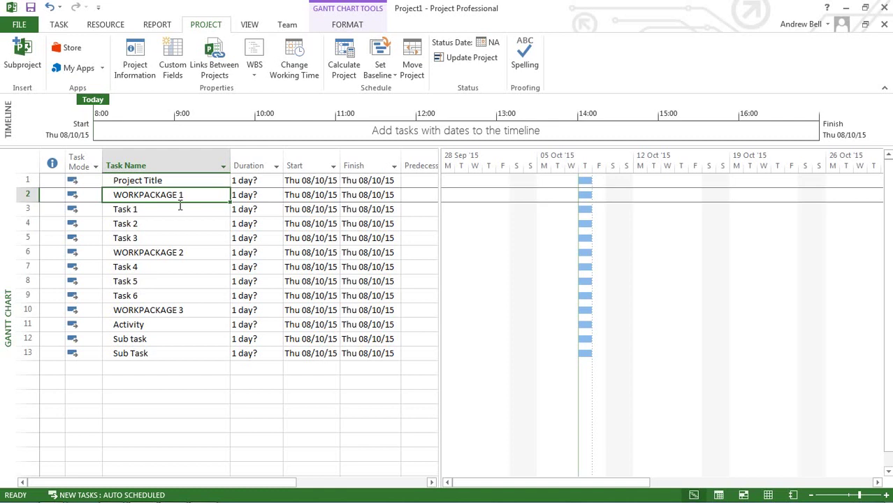
left_click(145, 258)
key("Down")
key("Down")
key("Down")
key("Down")
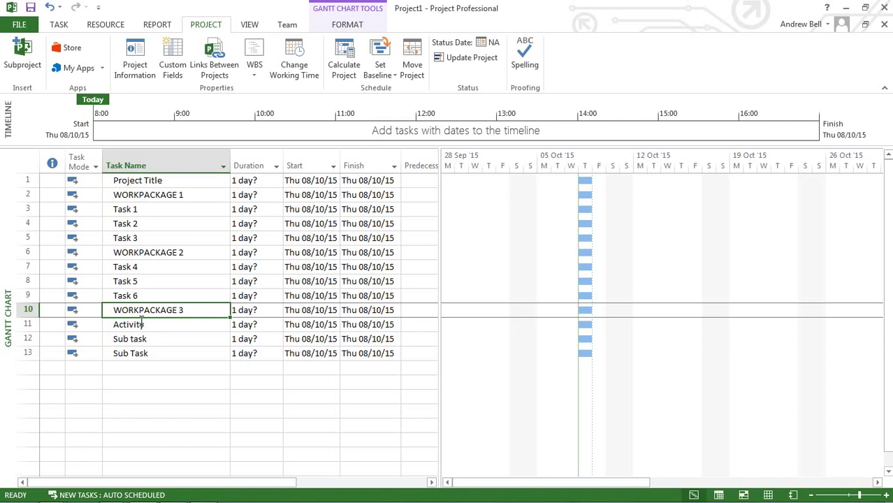
left_click(150, 255)
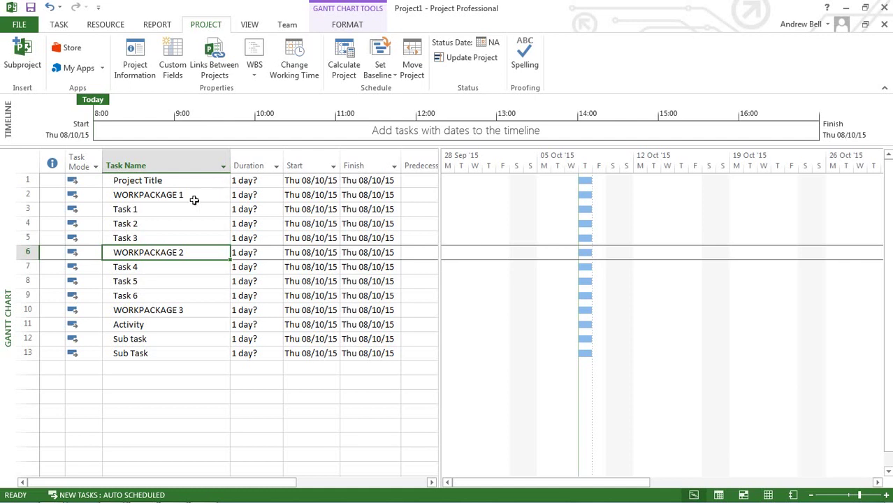
- Indent every row from WORKPACKAGE 1 to the last Sub Task one level beneath Project Title
left_click_drag(190, 199, 183, 363)
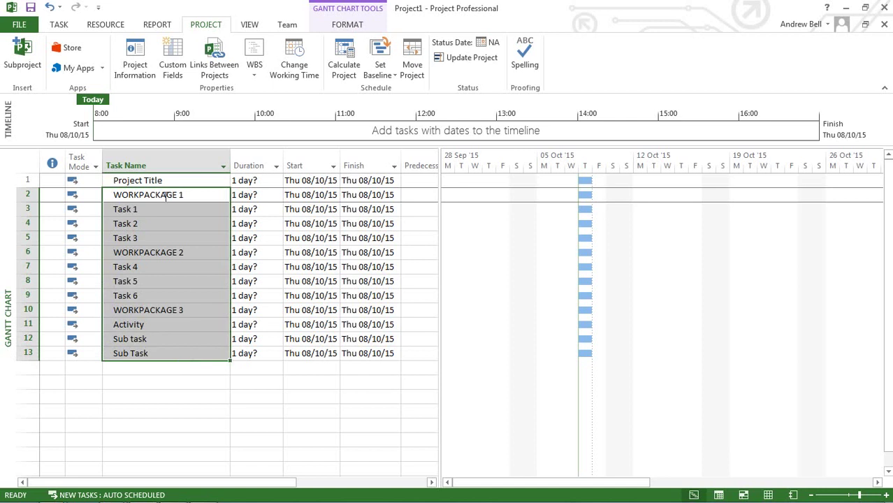
left_click(68, 28)
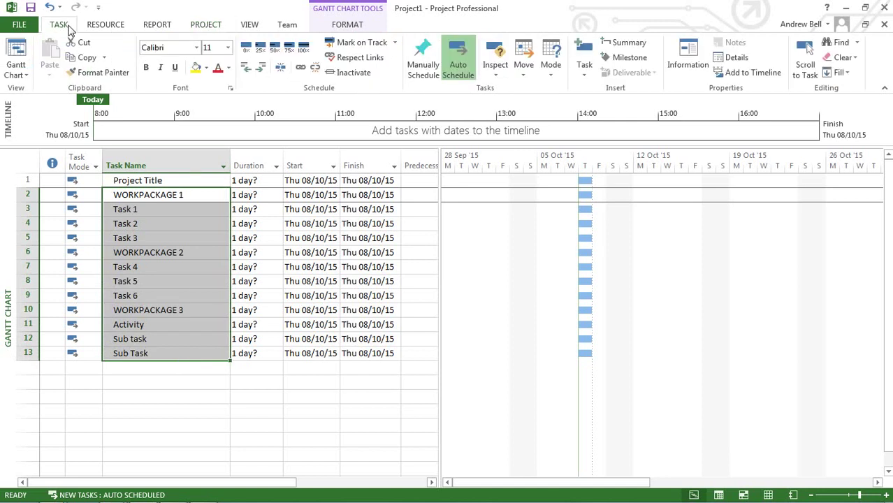
left_click(260, 68)
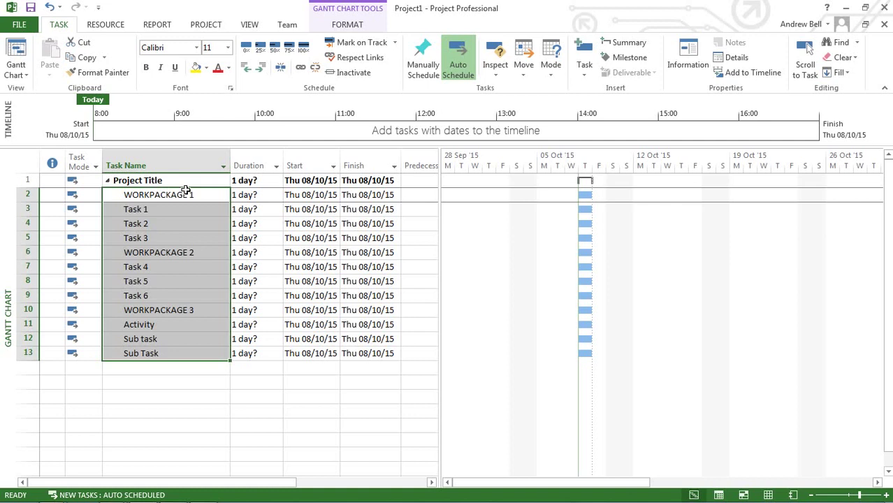
- Indent Task 1 to Task 3 beneath WORKPACKAGE 1 and Task 4 to Task 6 beneath WORKPACKAGE 2
left_click(174, 228)
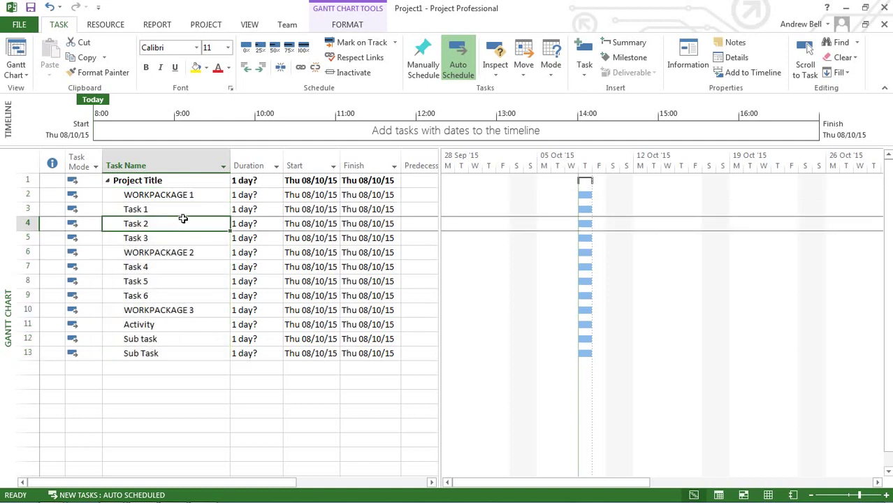
left_click_drag(181, 214, 176, 241)
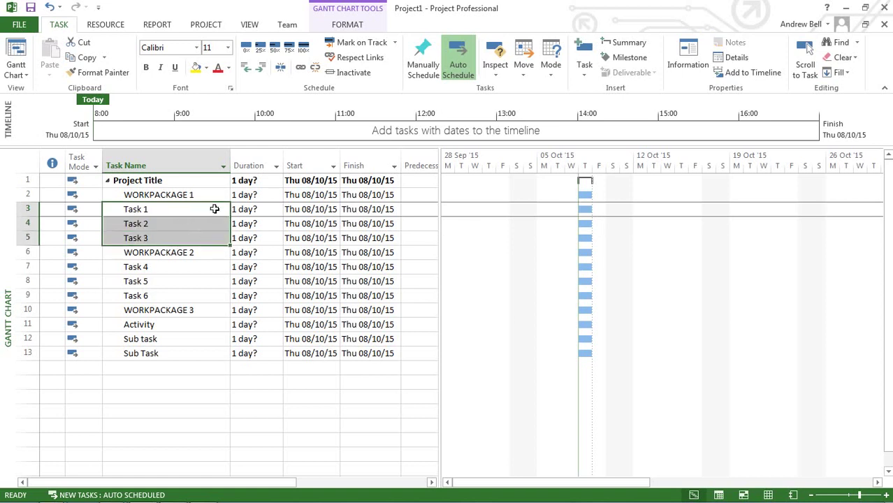
left_click(262, 70)
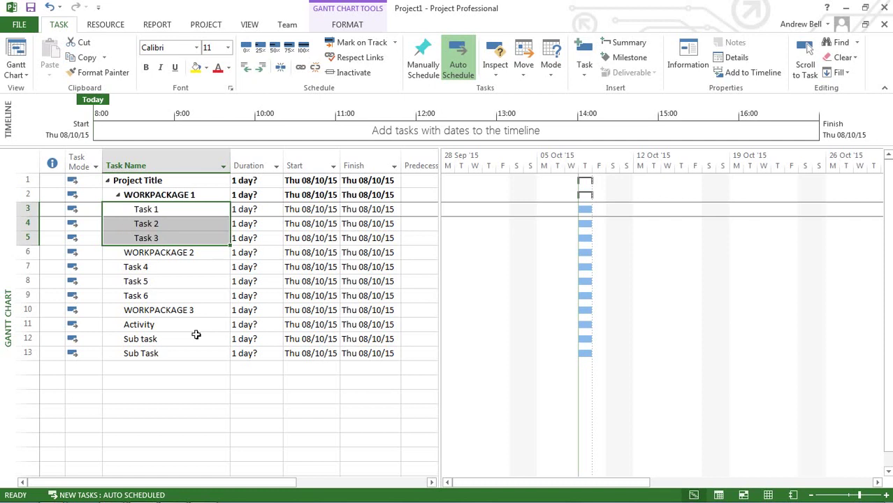
left_click(200, 271)
left_click_drag(201, 281, 199, 299)
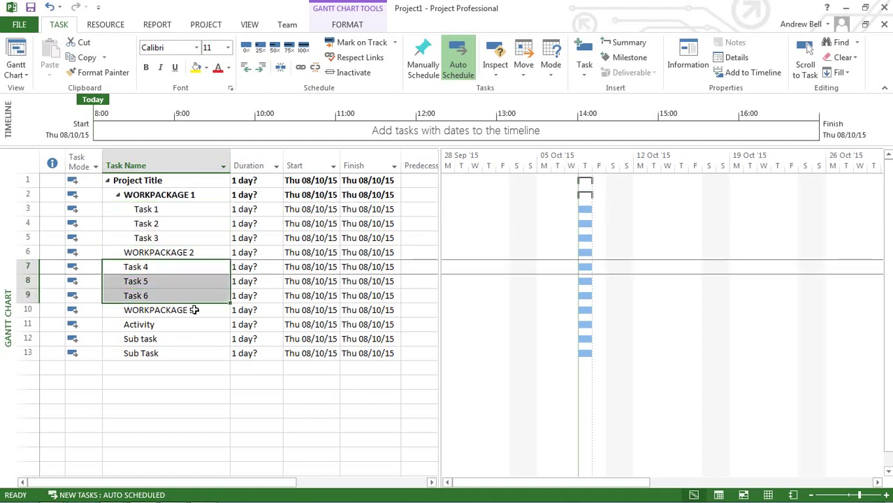
left_click(260, 68)
- Indent Activity and its two sub tasks beneath WORKPACKAGE 3, with the sub tasks one level further beneath Activity
left_click_drag(210, 329, 199, 369)
left_click(260, 73)
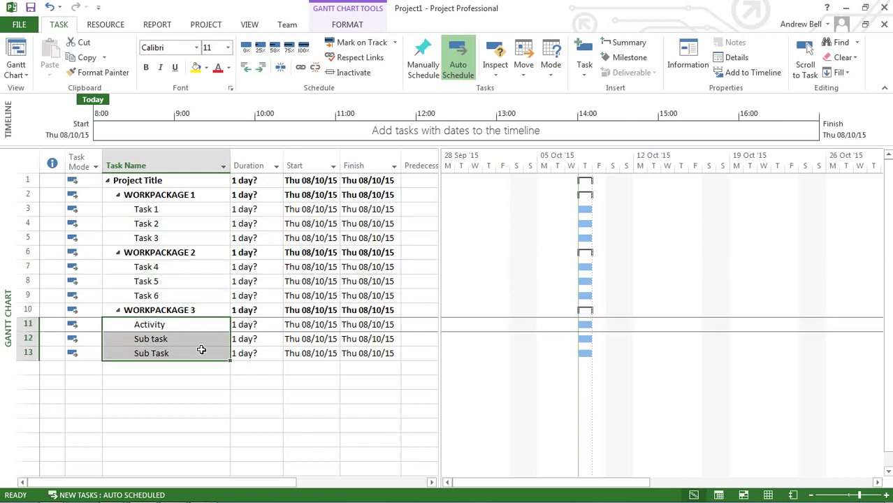
left_click_drag(201, 343, 199, 362)
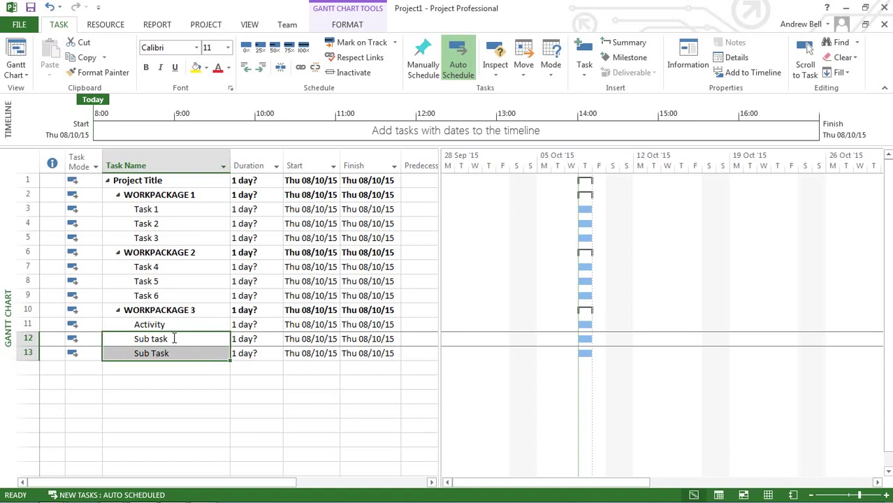
left_click(260, 73)
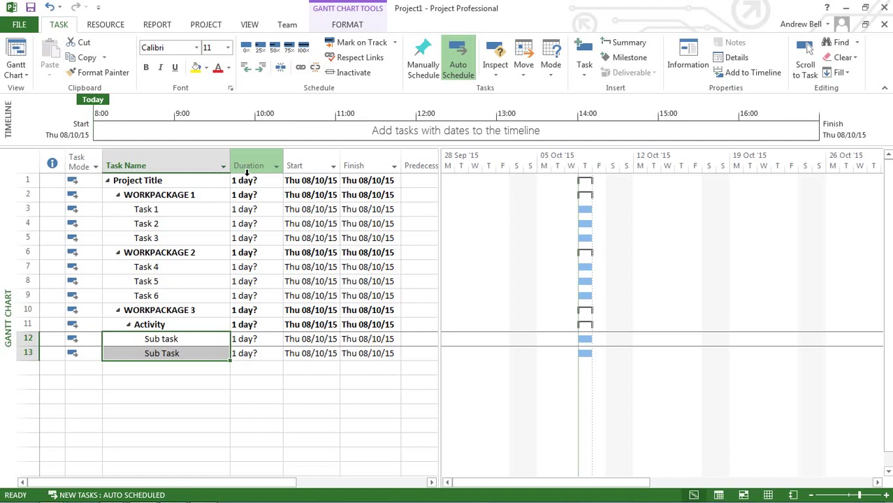
- Widen the Task Name column and restrict the displayed outline to Level 1
left_click_drag(230, 166, 380, 161)
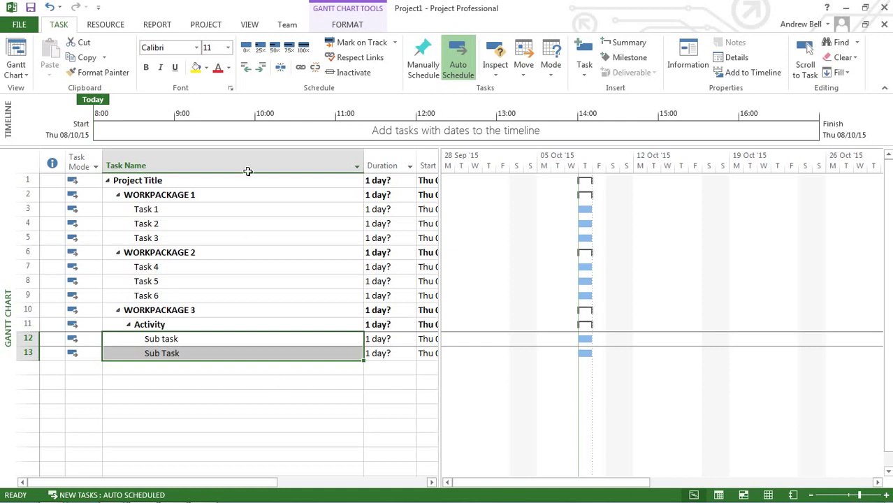
left_click(251, 26)
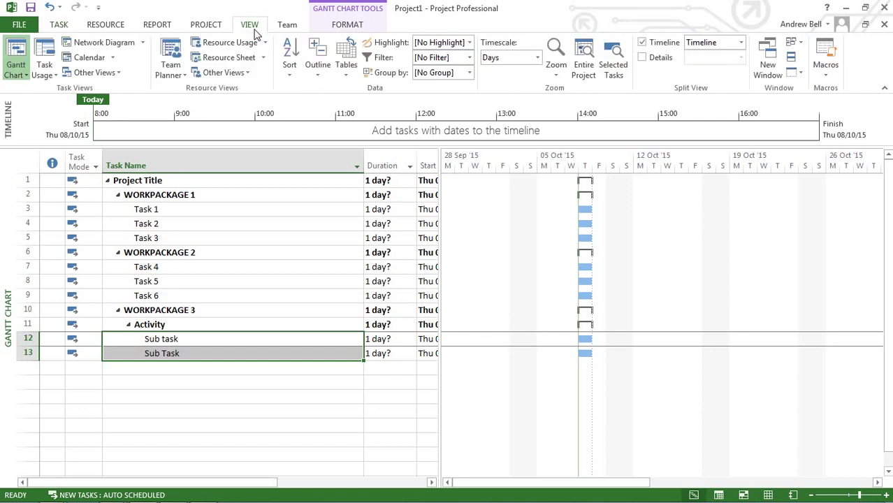
left_click(318, 74)
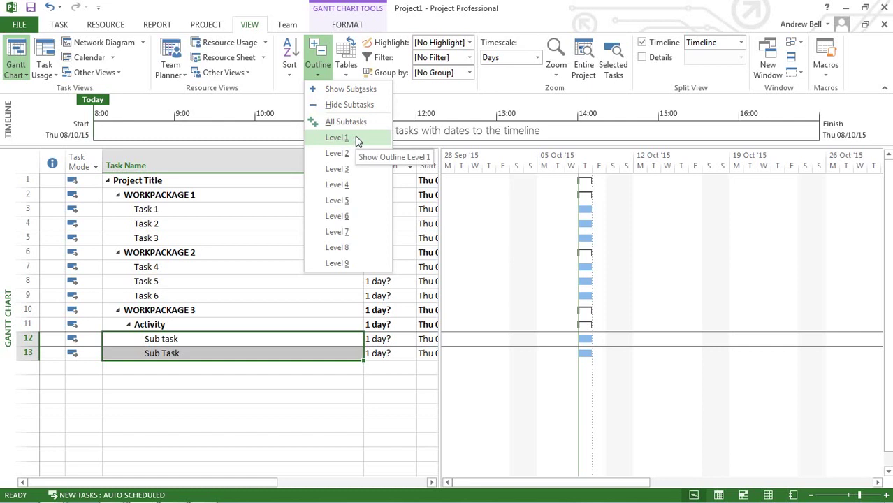
left_click(337, 138)
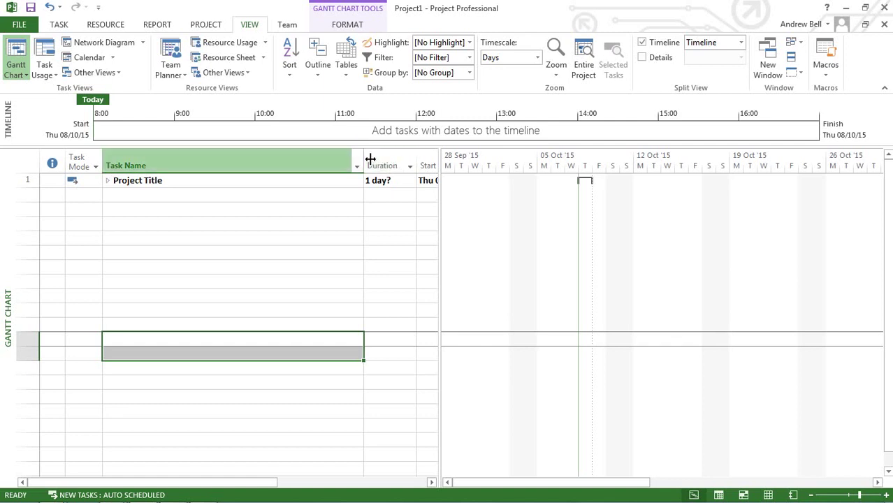
- Narrow the Task Name column and the task table, and display the outline down to Level 2
left_click_drag(364, 159, 249, 160)
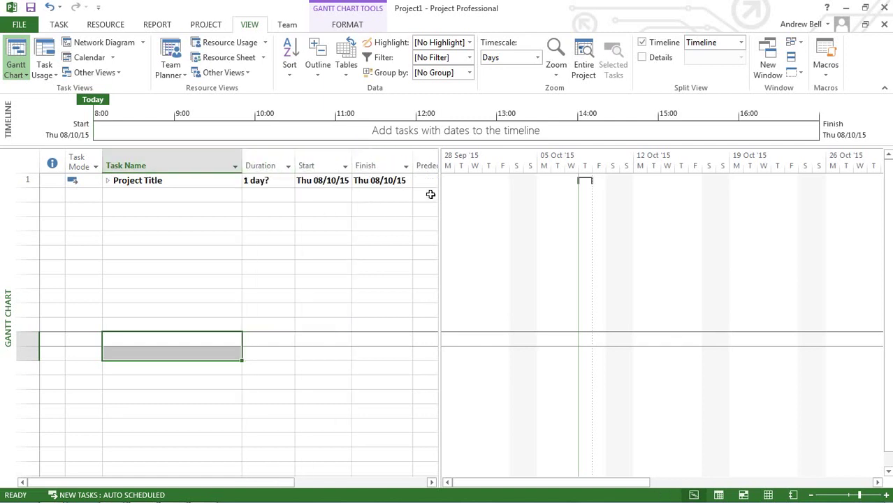
left_click_drag(441, 198, 424, 199)
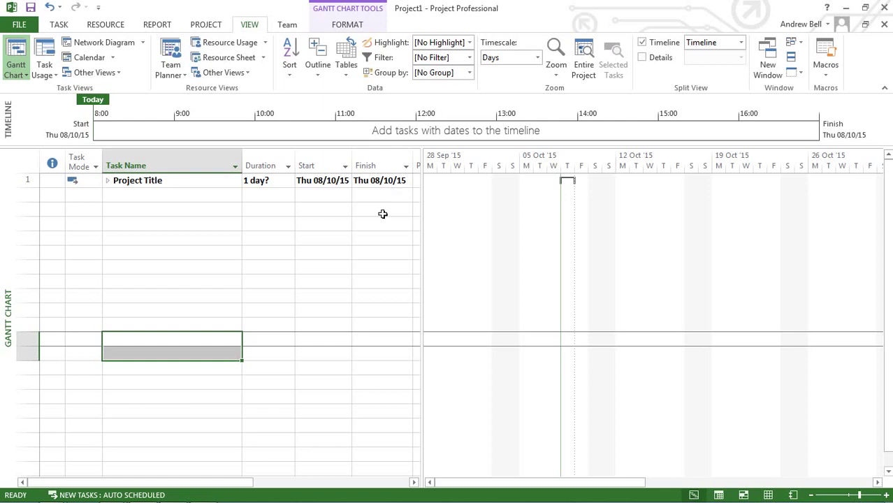
left_click(320, 77)
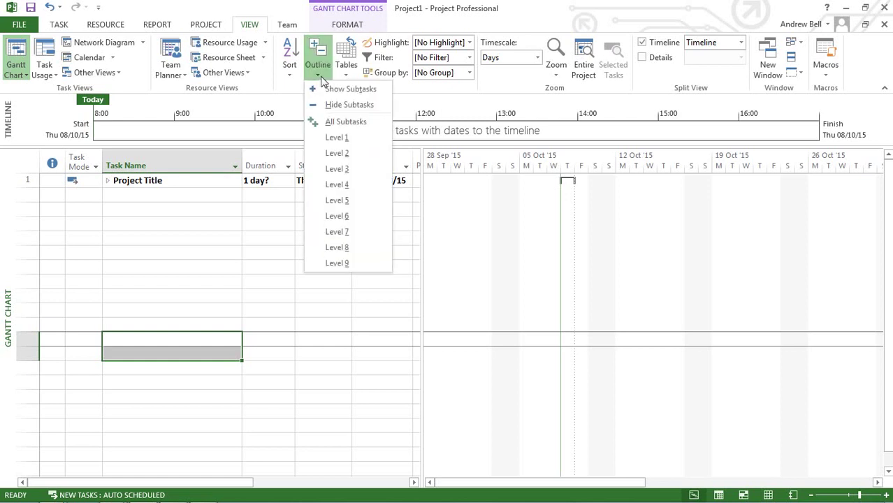
left_click(337, 153)
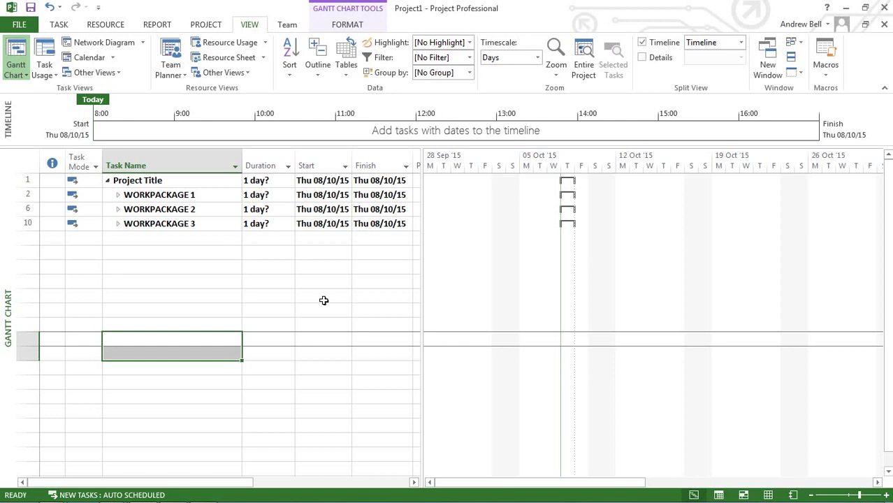
- Display the outline down to Level 3 and after that down to Level 4
left_click(321, 82)
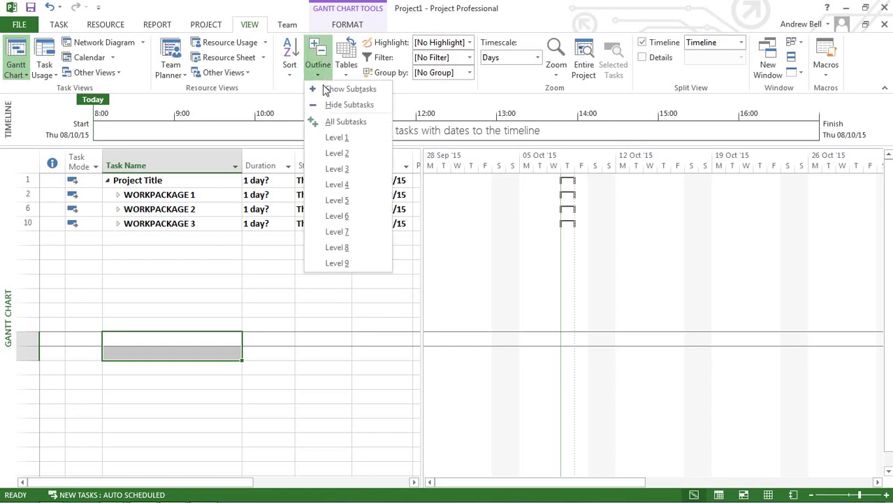
left_click(328, 169)
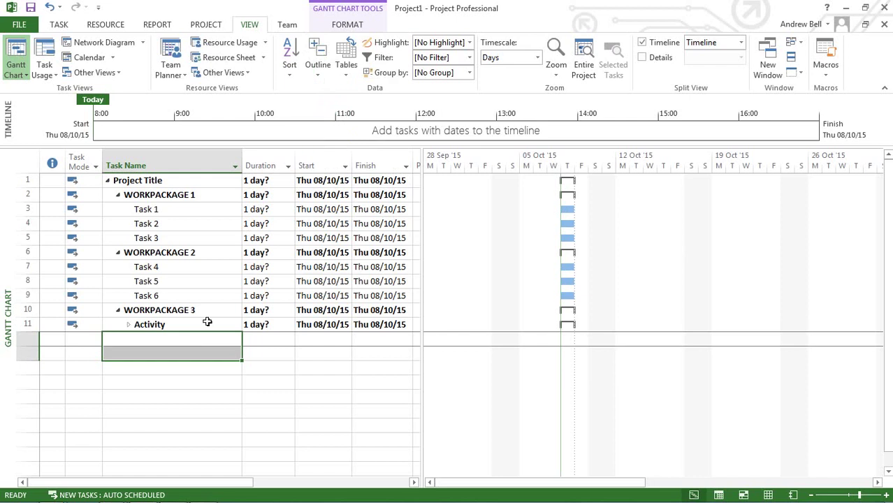
left_click(318, 66)
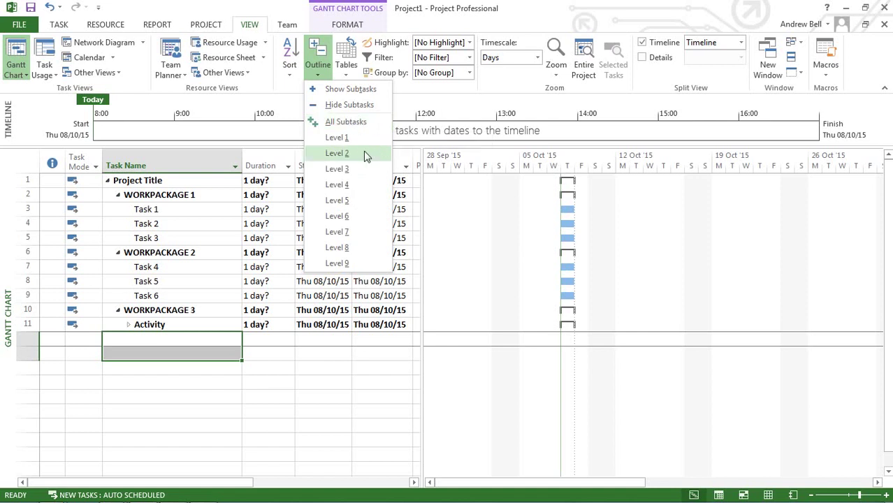
left_click(349, 184)
left_click(262, 389)
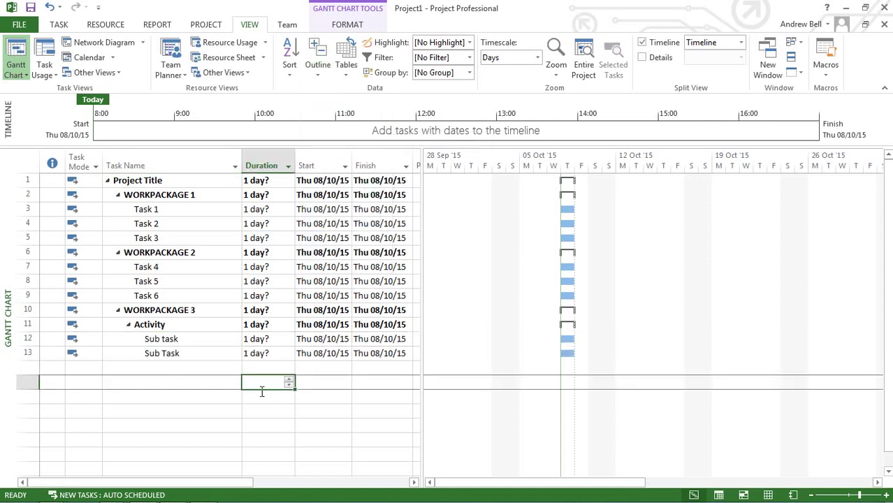
left_click(312, 74)
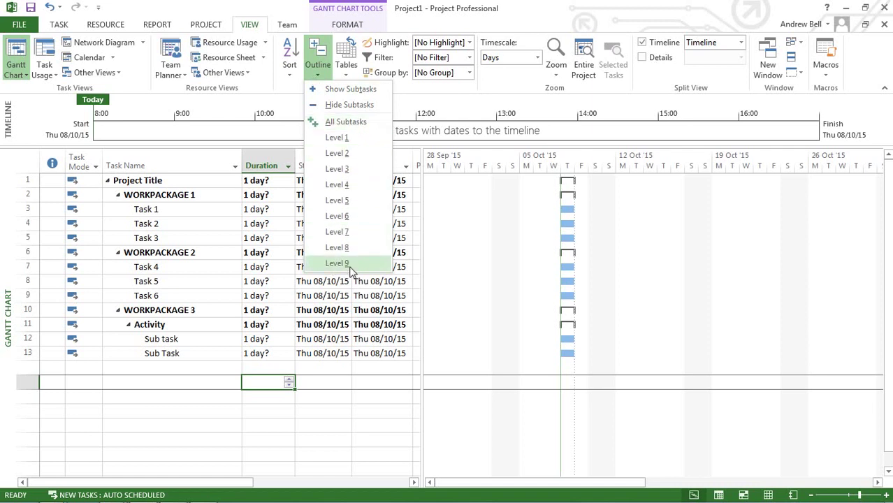
left_click(235, 398)
left_click(236, 398)
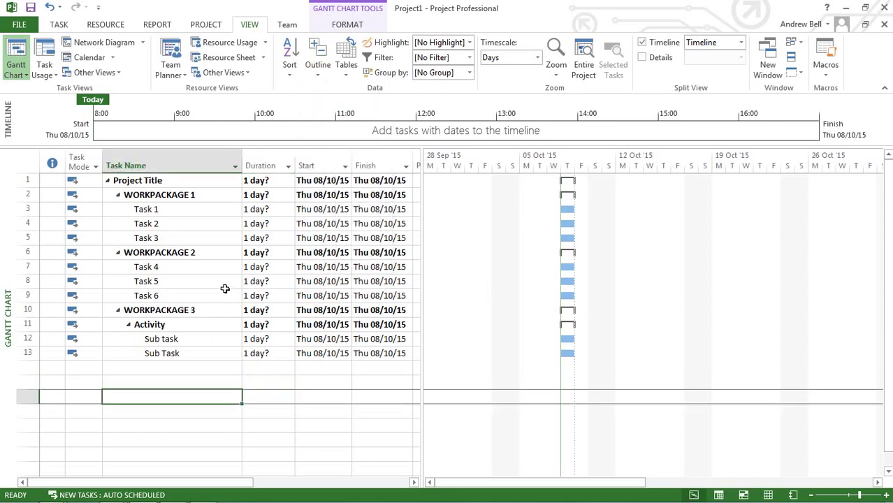
- Collapse WORKPACKAGE 1, WORKPACKAGE 2 and WORKPACKAGE 3 individually to hide their tasks
left_click(118, 195)
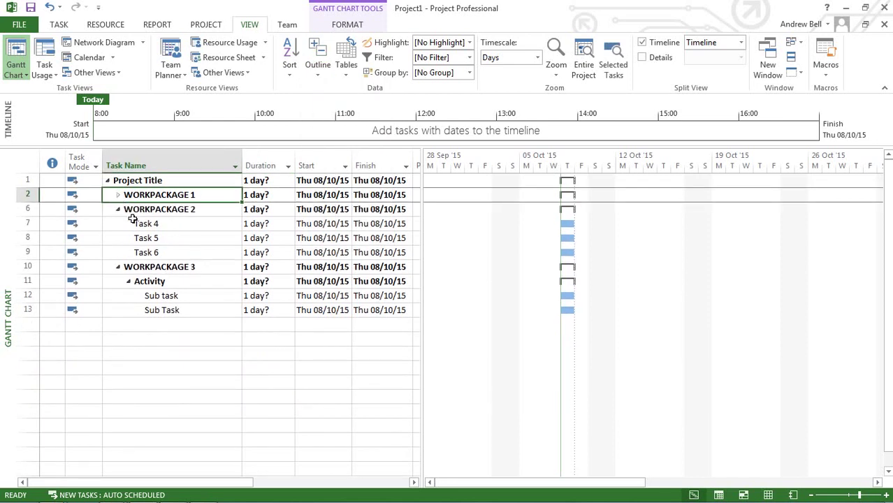
left_click(118, 209)
left_click(118, 224)
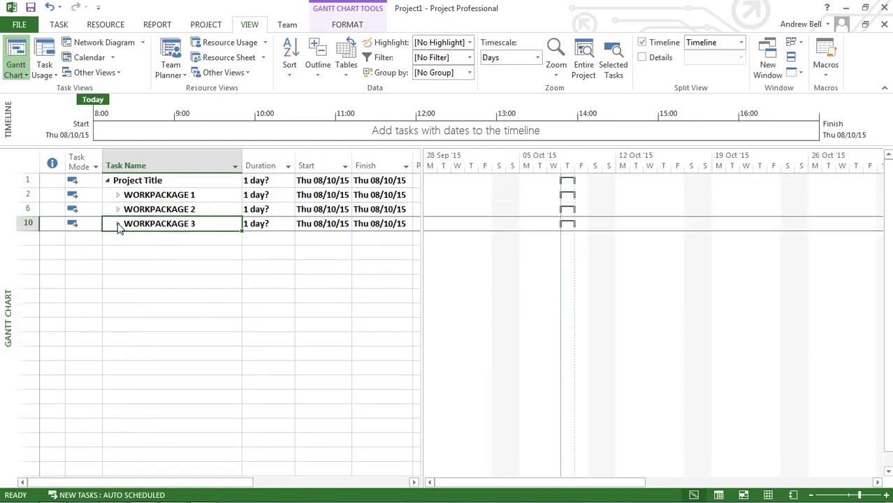
- Reopen WORKPACKAGE 3 to collapse its Activity group, collapse the work package again, and expand WORKPACKAGE 1
left_click(118, 224)
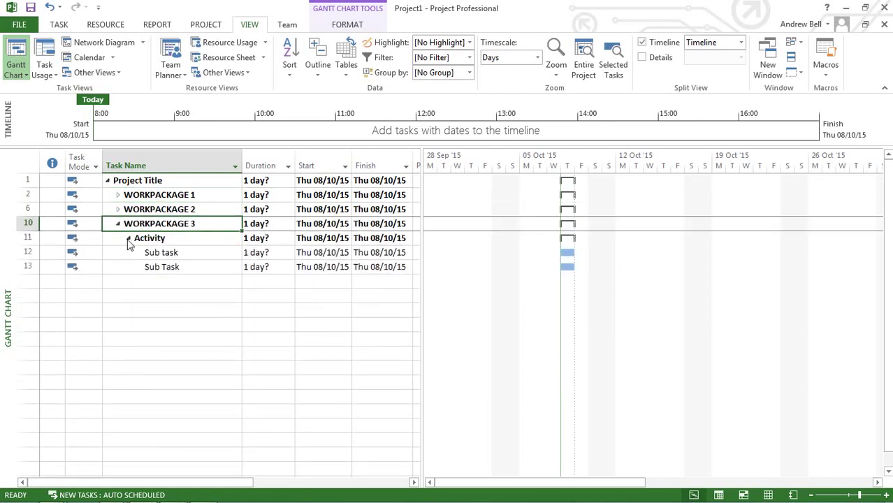
left_click(128, 239)
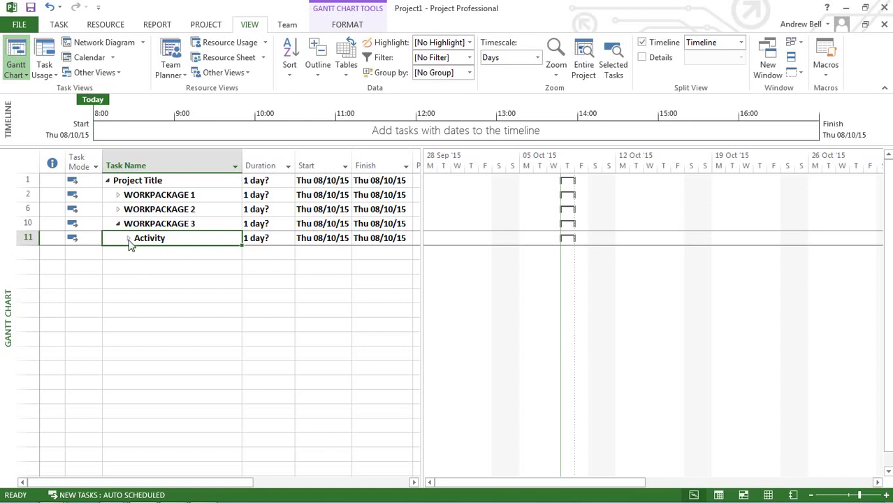
left_click(118, 224)
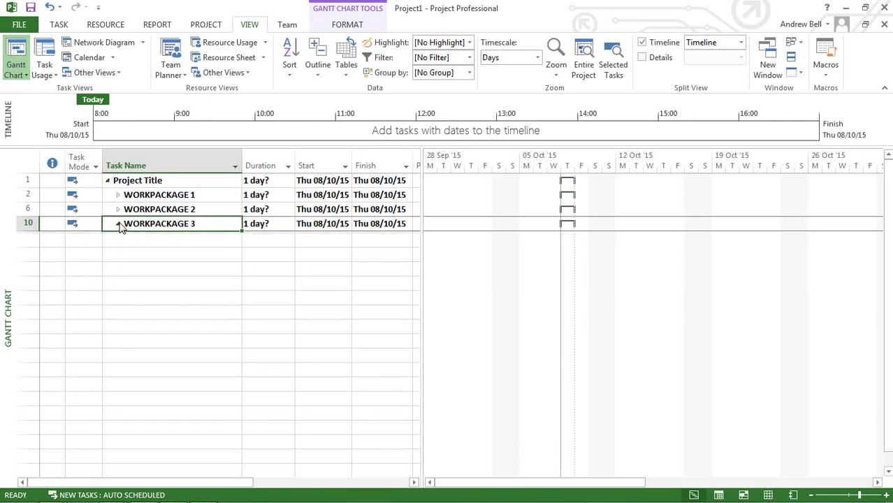
left_click(118, 194)
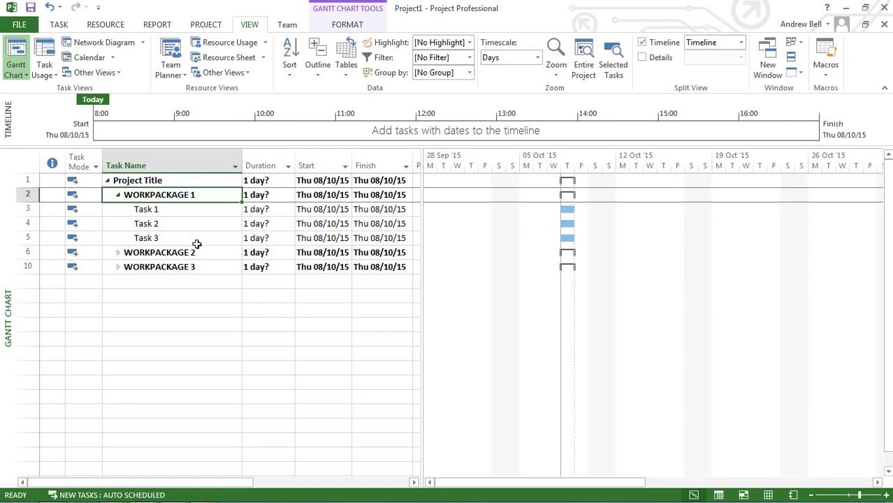
- Collapse WORKPACKAGE 1, expand WORKPACKAGE 2, and display all subtasks in the project outline
left_click(118, 196)
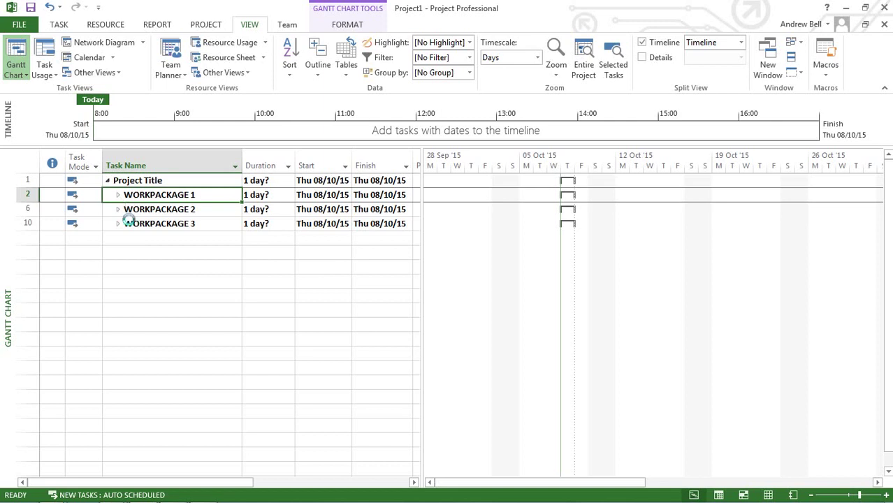
left_click(119, 210)
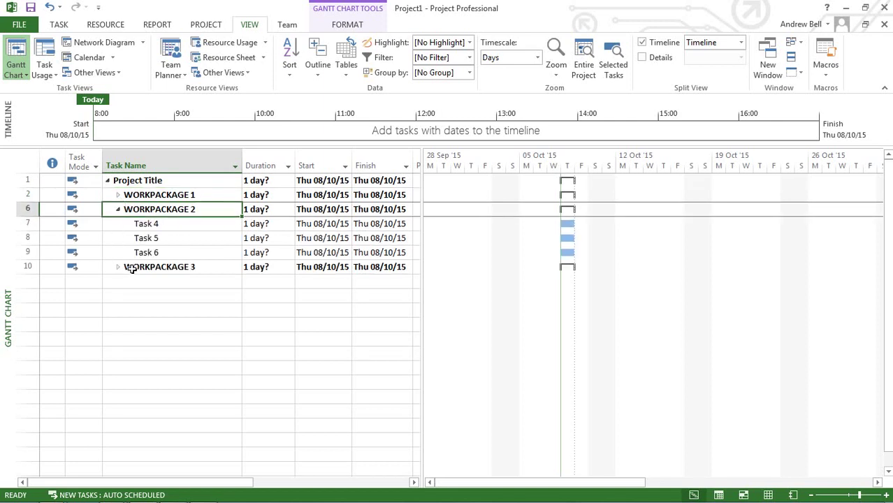
left_click(320, 74)
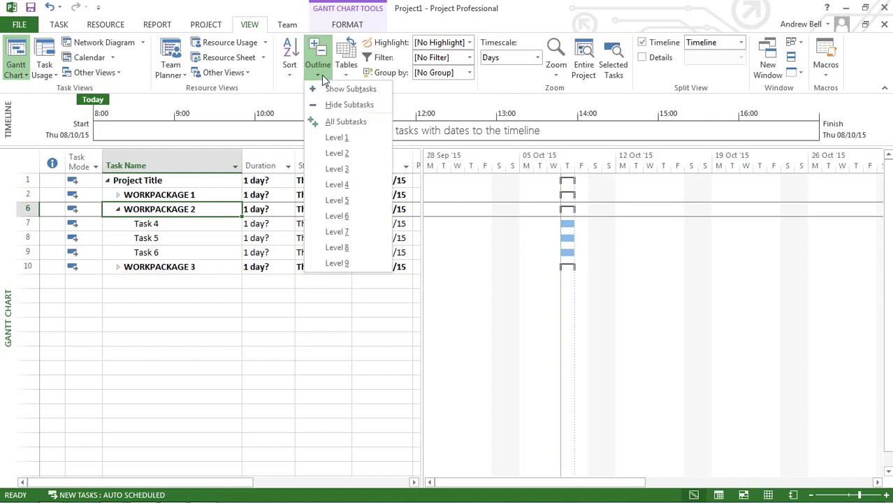
left_click(353, 124)
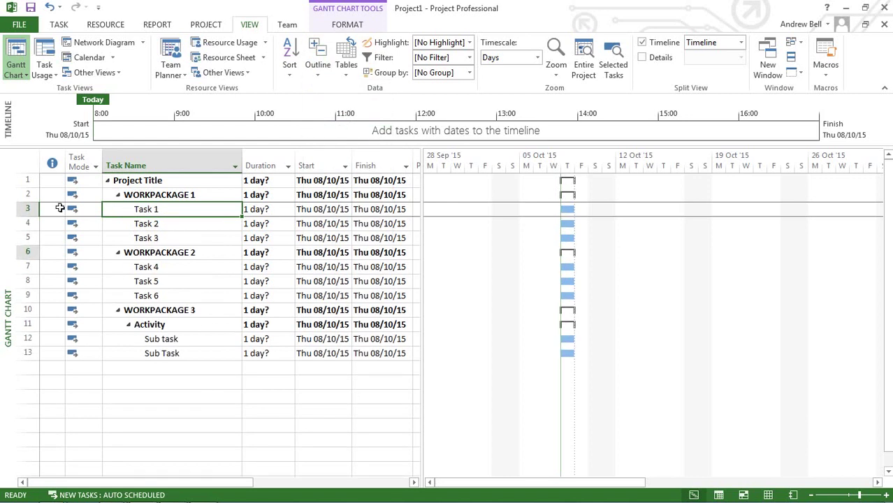
- Insert a WBS column directly before the Task Name column
right_click(125, 172)
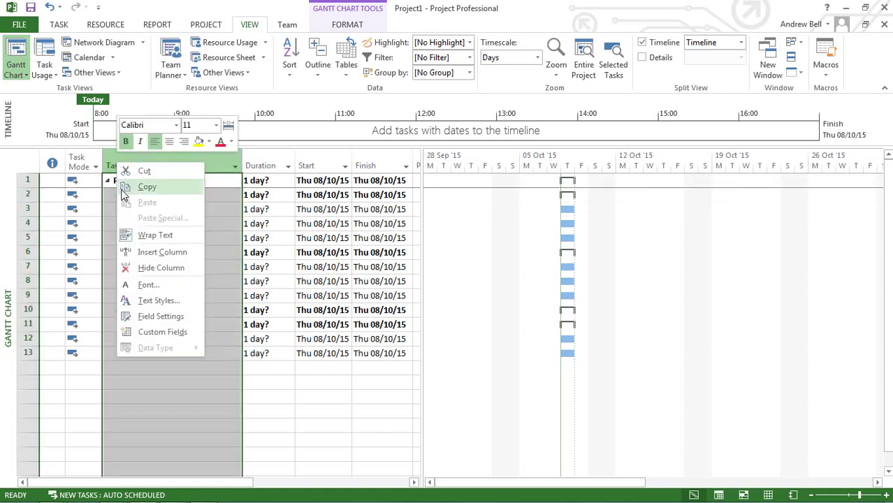
left_click(145, 252)
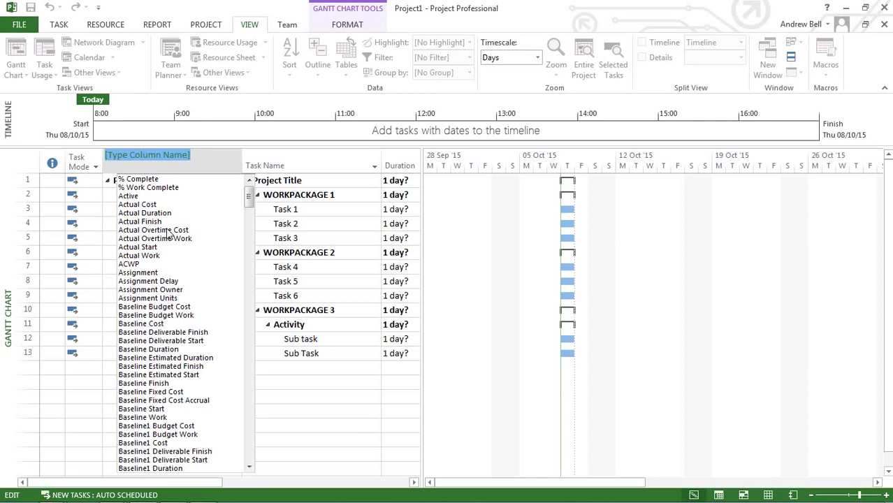
type("w")
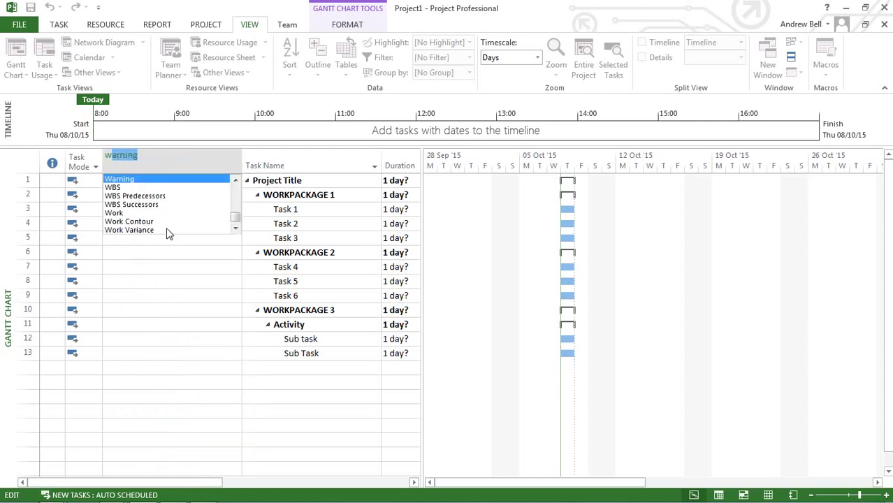
left_click(119, 188)
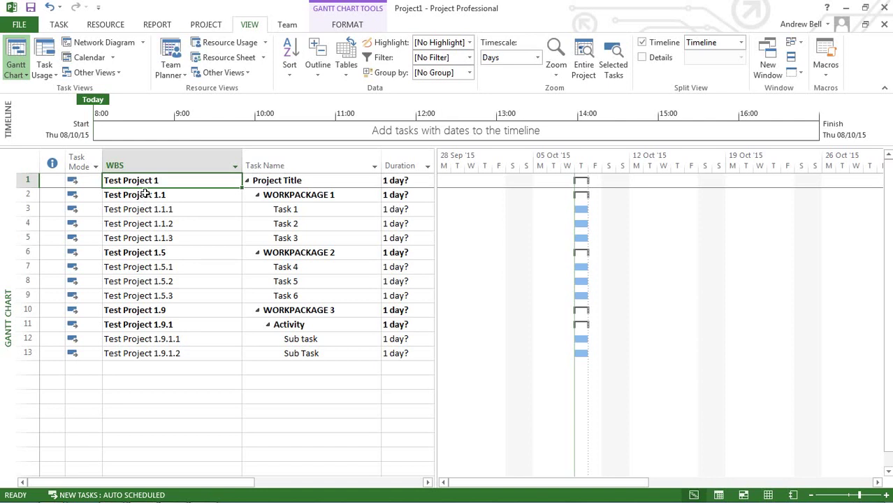
- Open the WBS code definition for the project
left_click(206, 25)
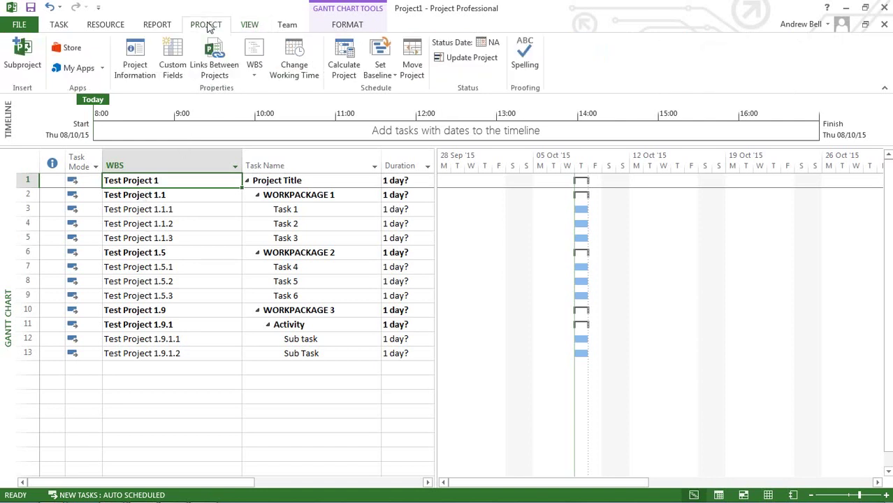
left_click(256, 74)
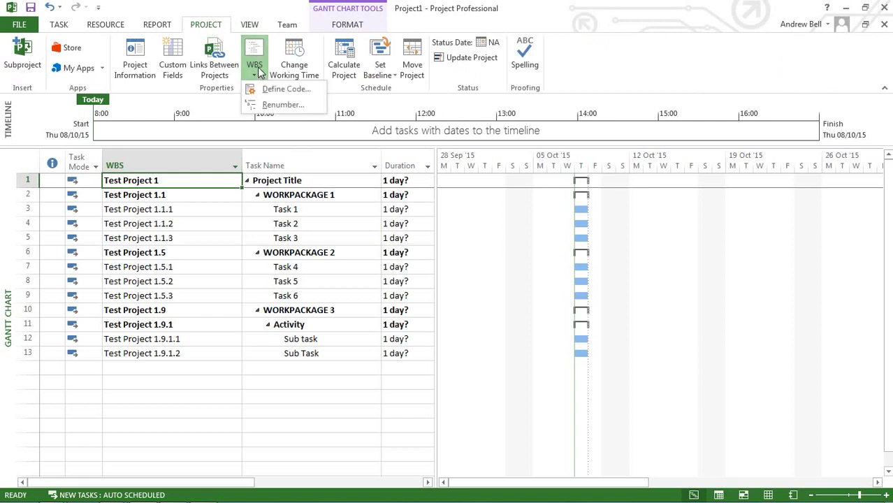
left_click(263, 90)
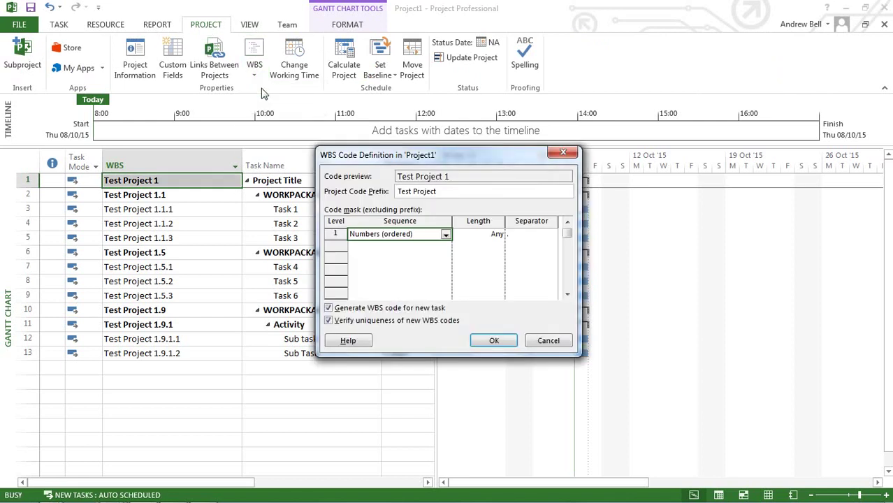